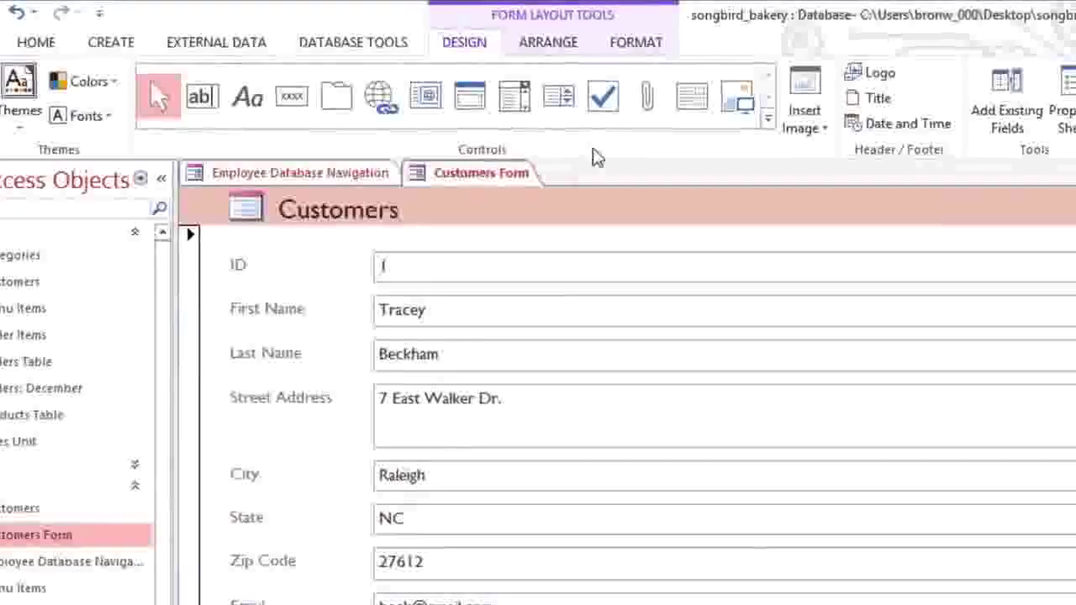
# Add a command button above the ID field of the Customers form, with control wizards in use
pyautogui.click(778, 123)
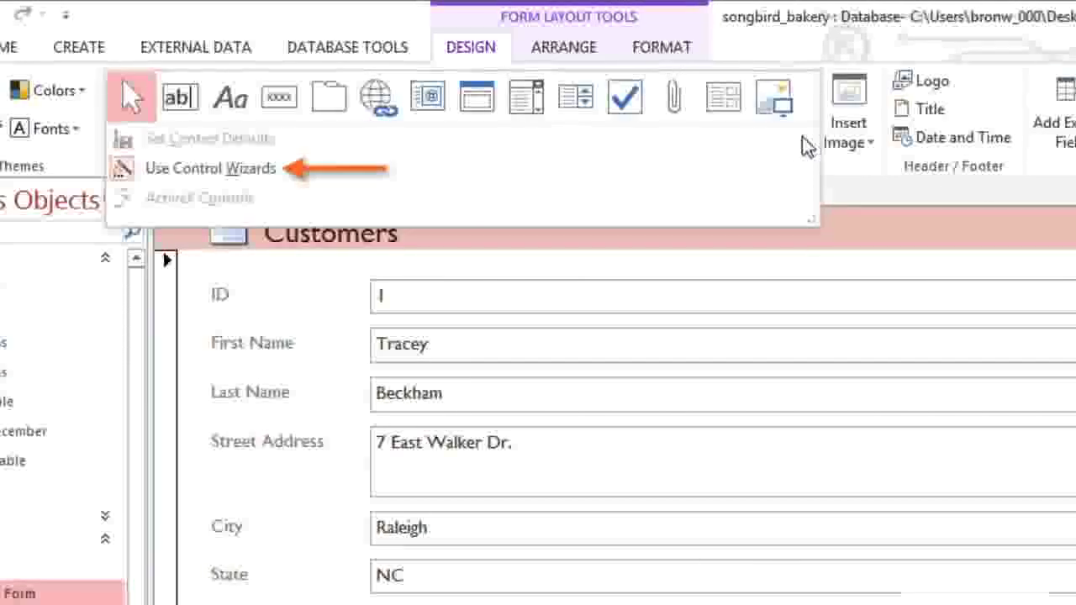
pyautogui.click(286, 103)
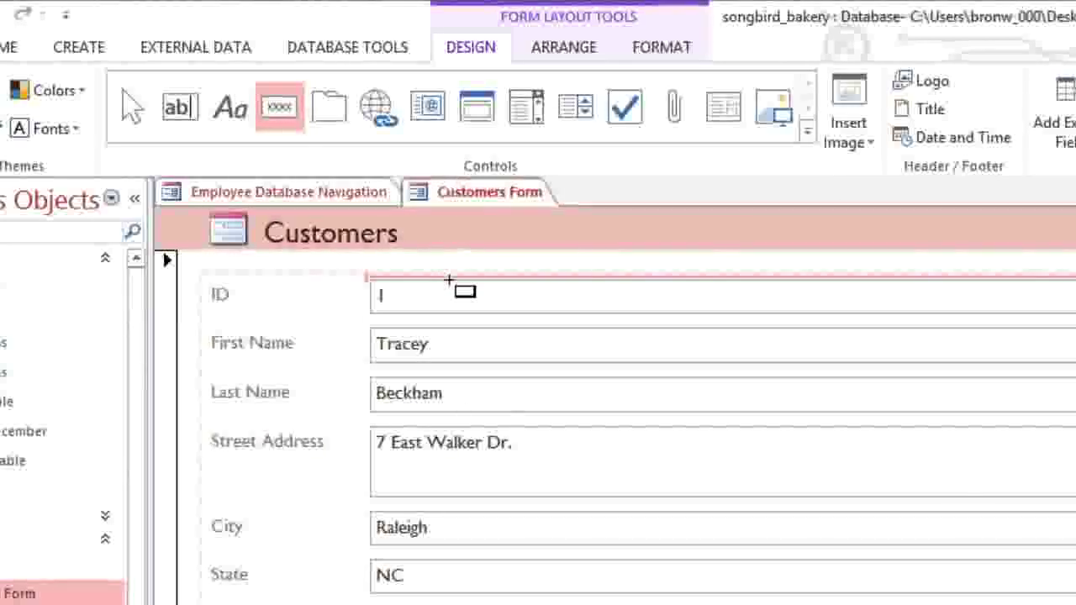
pyautogui.click(449, 280)
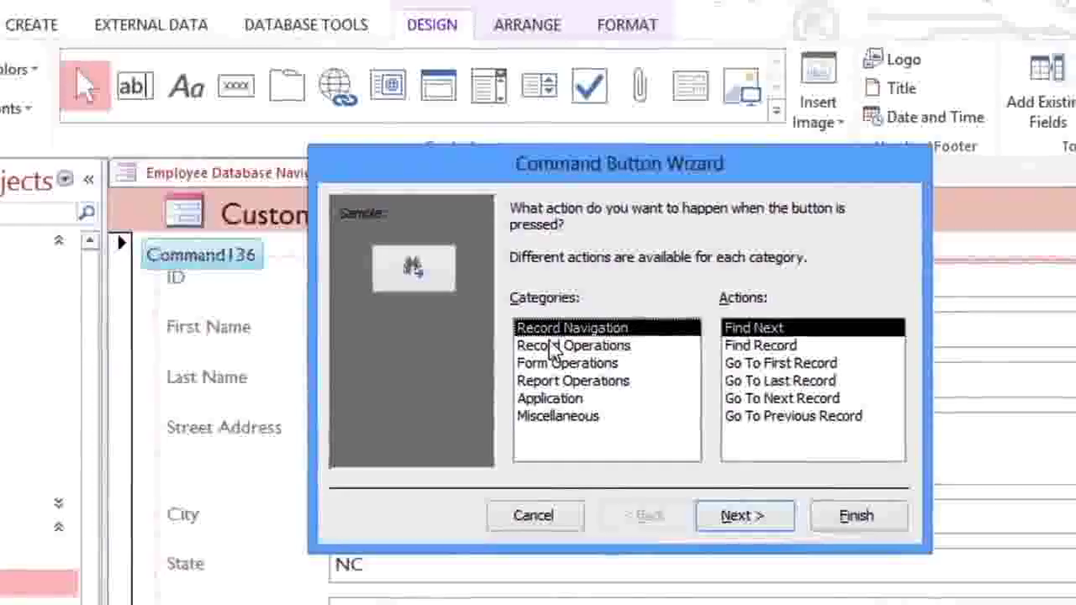
# Choose the Find Record action from the Record Navigation category for the new command button
pyautogui.click(579, 359)
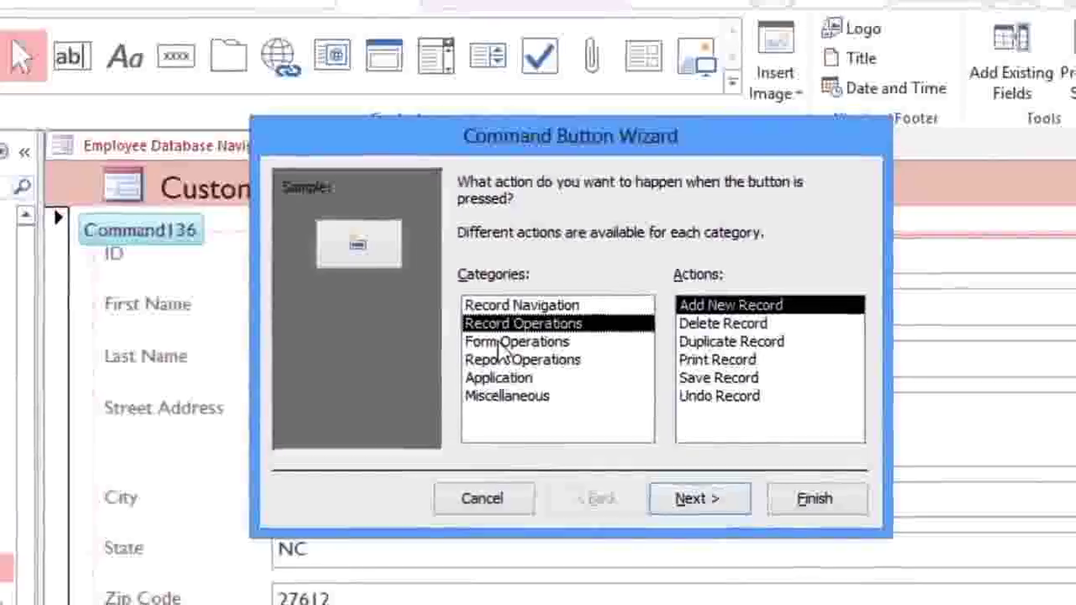
pyautogui.click(542, 357)
pyautogui.click(478, 351)
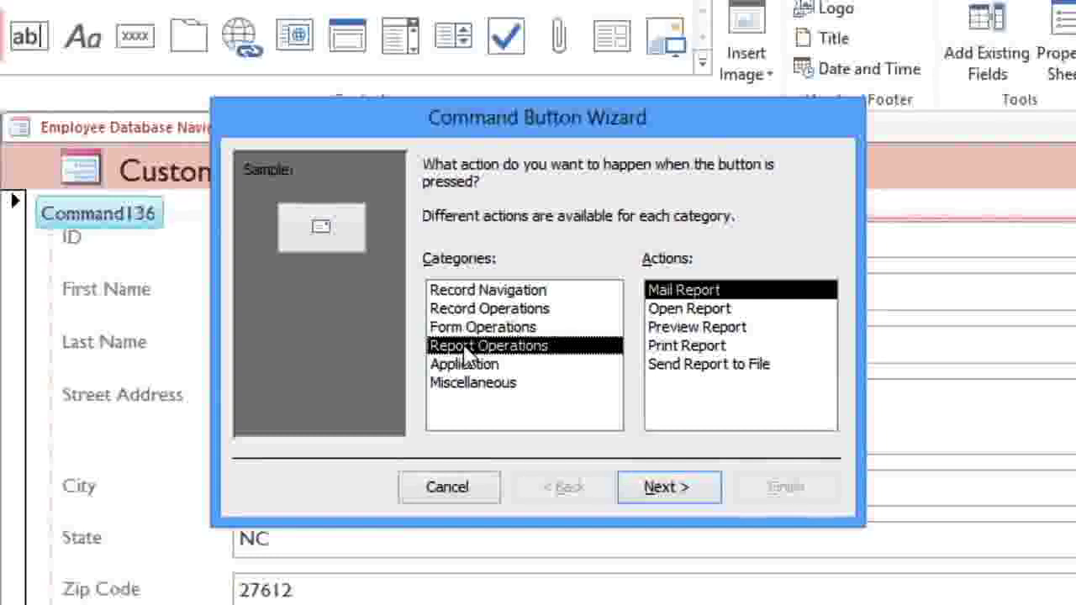
pyautogui.click(503, 291)
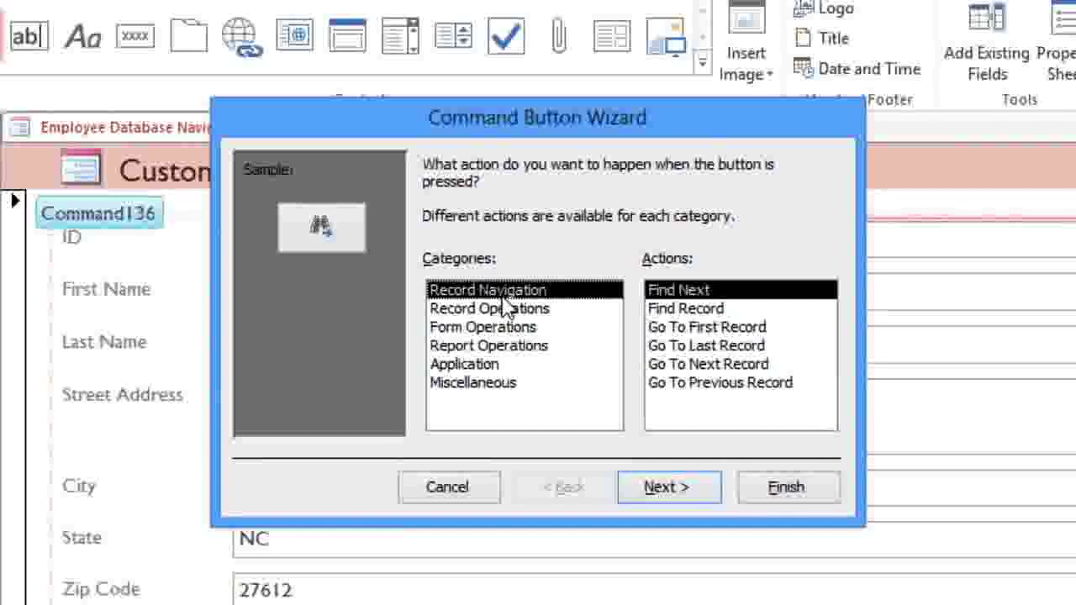
pyautogui.click(664, 311)
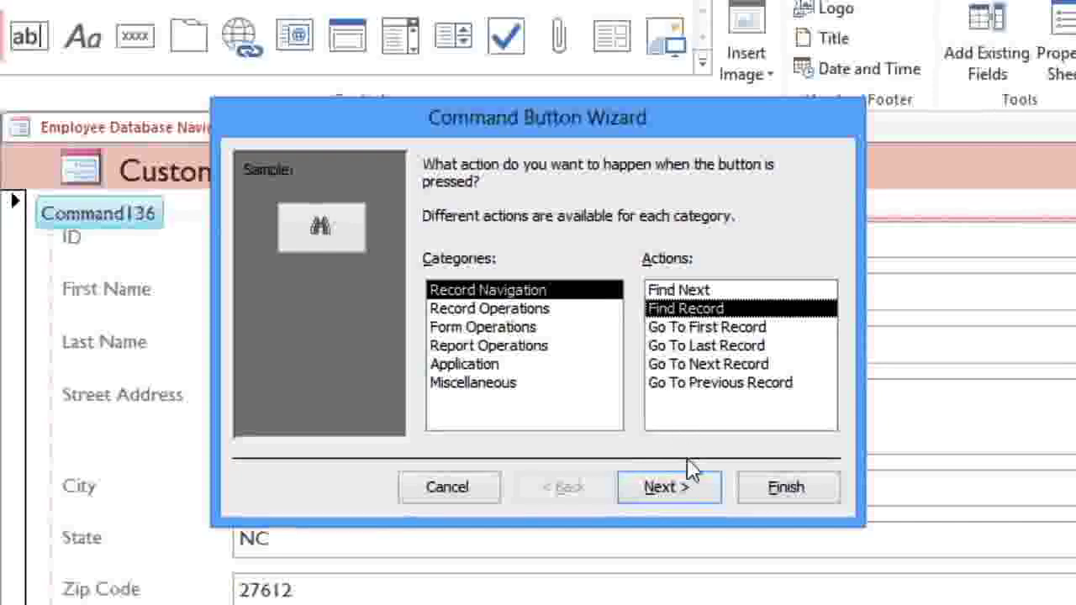
pyautogui.click(695, 488)
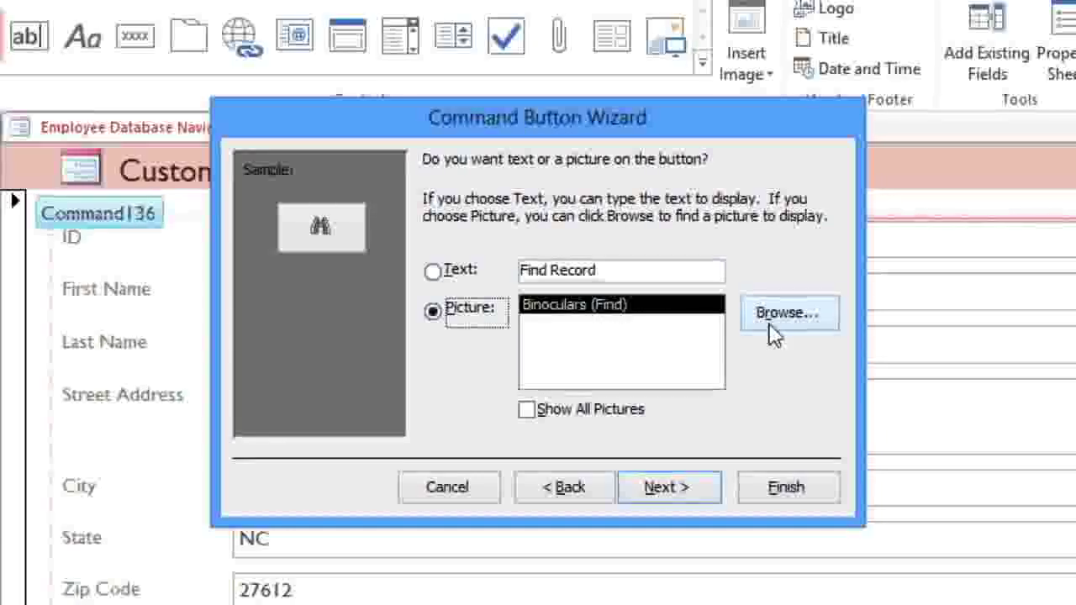
# Keep the Binoculars (Find) picture on the button, name it Search, and finish creating it
pyautogui.click(693, 490)
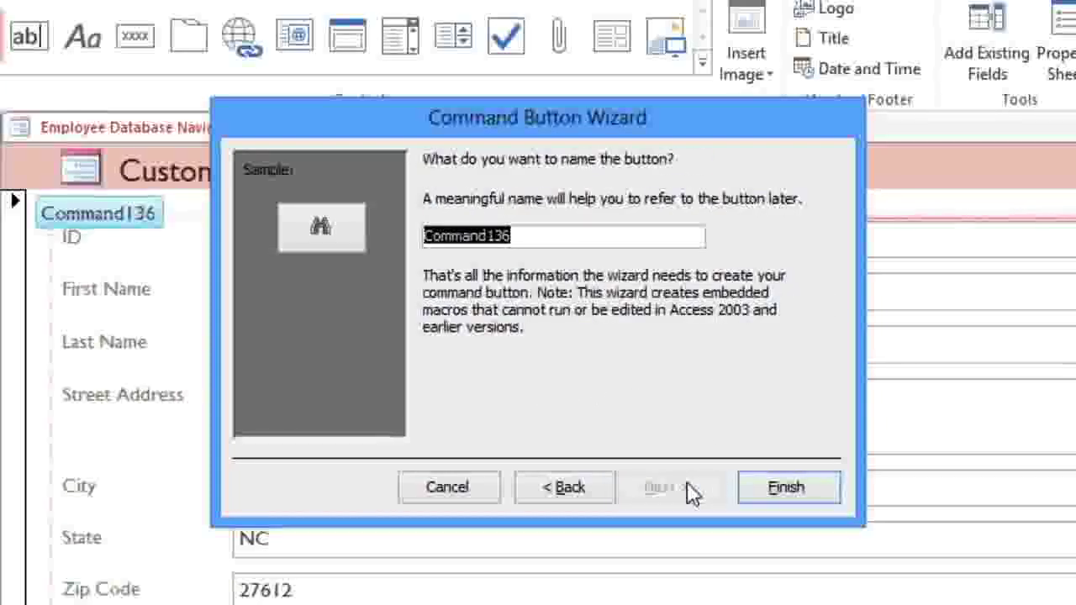
pyautogui.write('S')
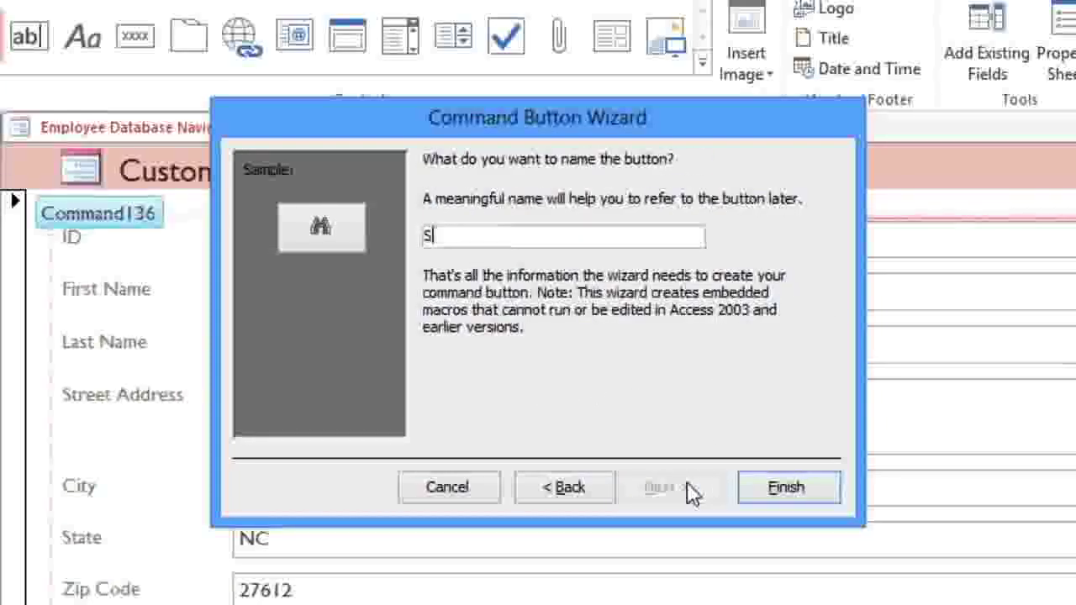
pyautogui.write('earch')
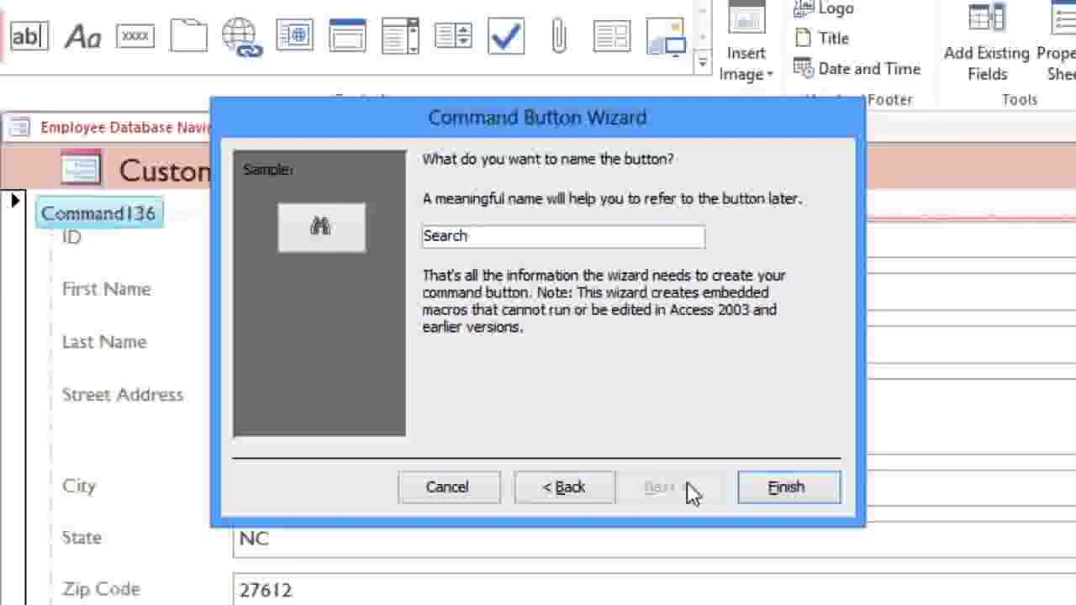
pyautogui.click(774, 492)
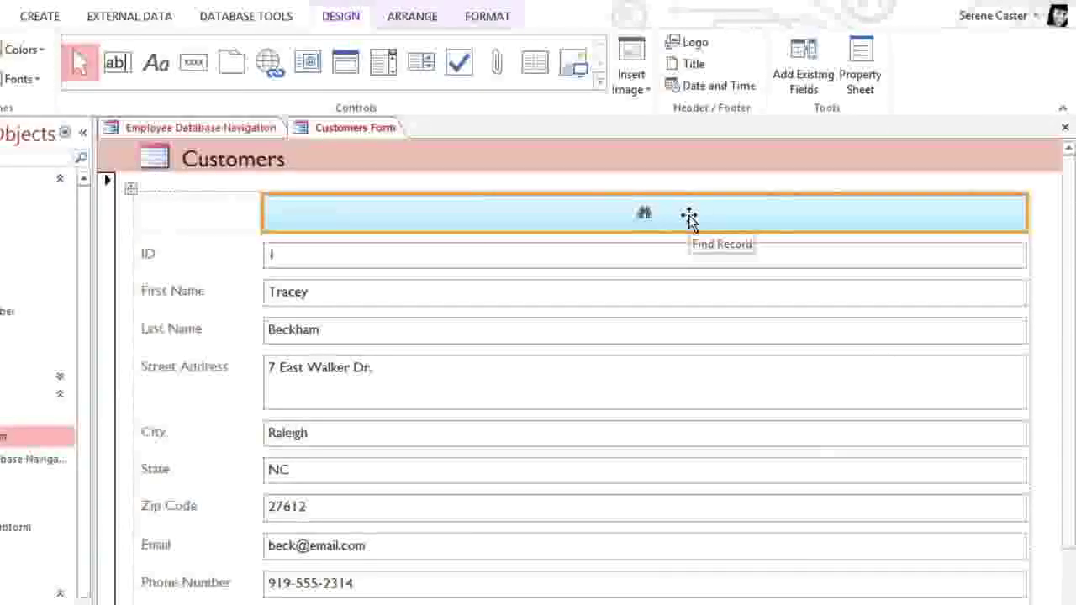
# Narrow the column of field boxes to less than half its width and insert two empty columns beside it
pyautogui.click(696, 258)
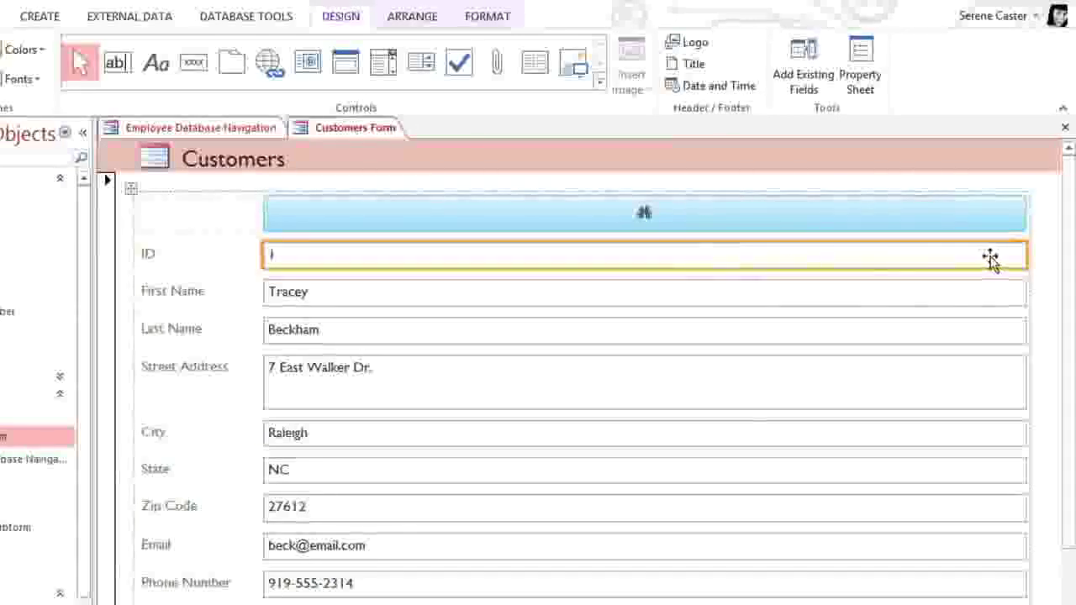
pyautogui.moveTo(1027, 256); pyautogui.dragTo(566, 258)
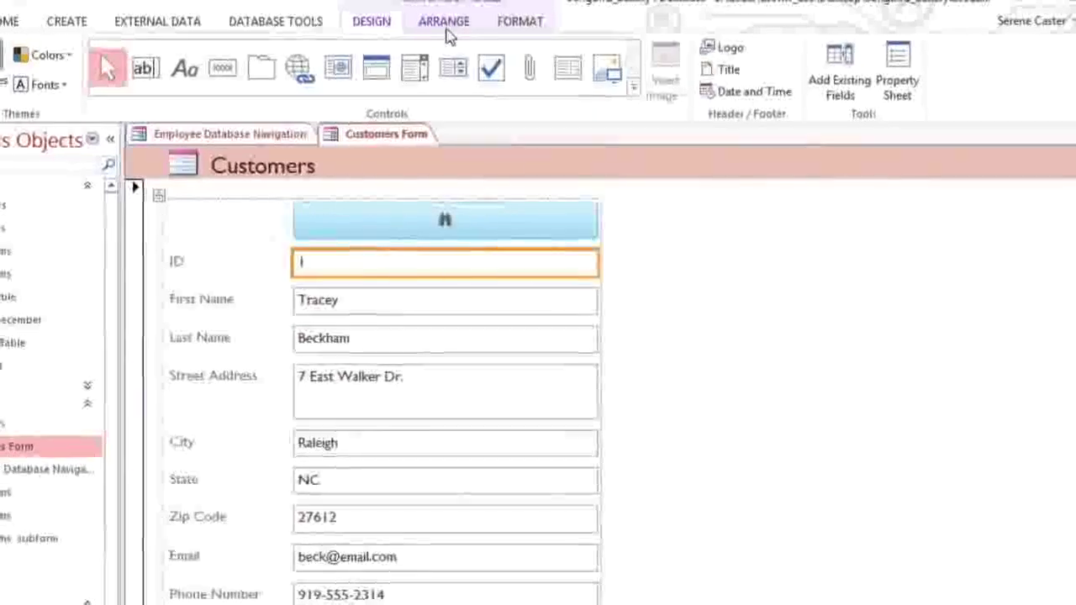
pyautogui.click(448, 30)
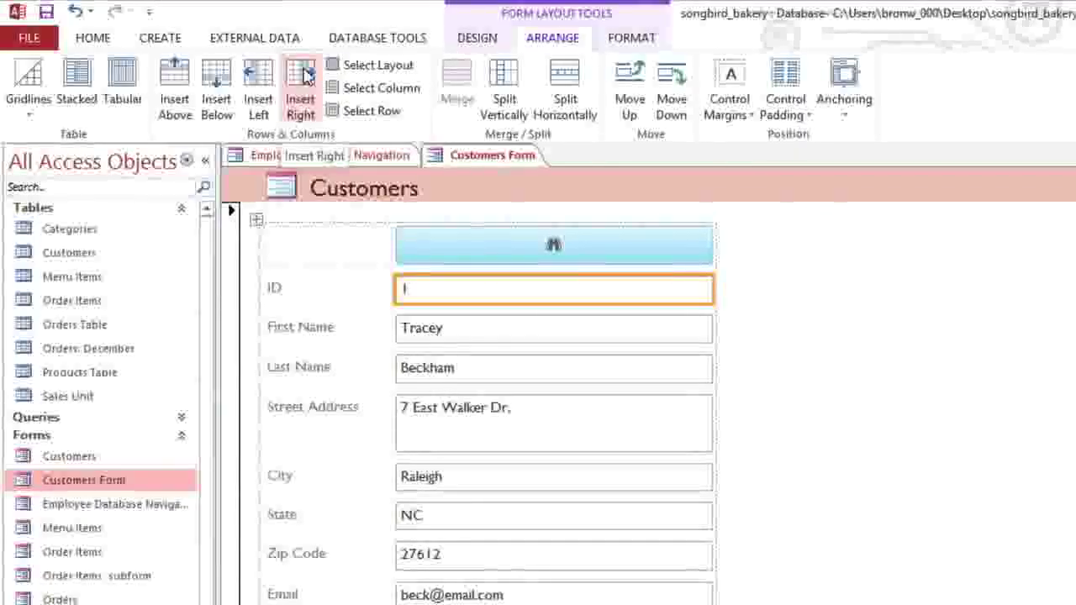
pyautogui.click(305, 75)
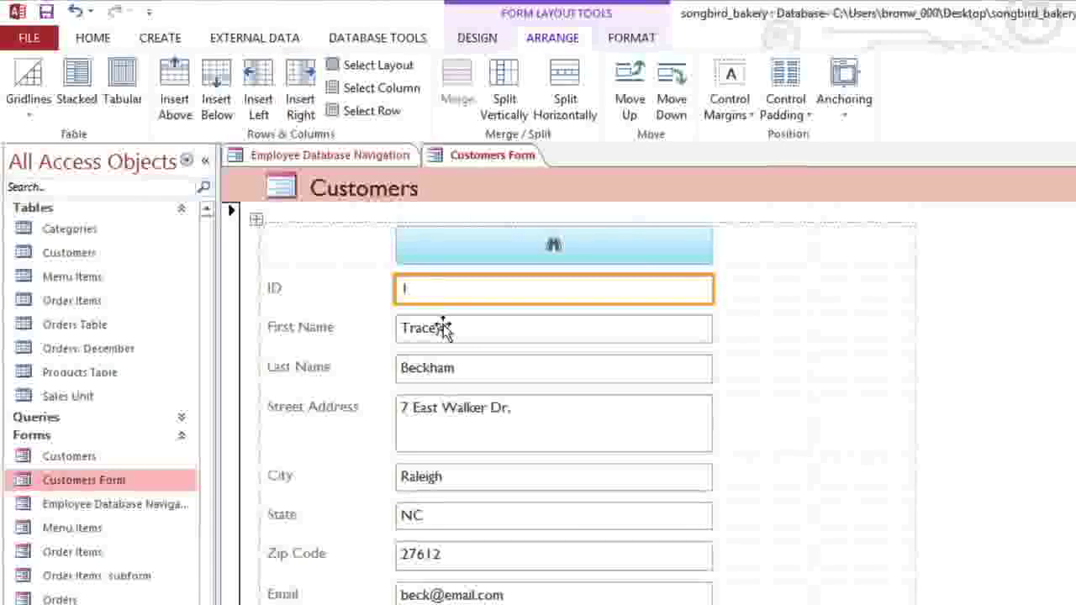
# Arrange the fields side by side, with Last Name, City, Zip Code, Add to Mailing and the find button in the new columns, and delete the empty bottom row
pyautogui.click(462, 370)
pyautogui.moveTo(696, 354); pyautogui.dragTo(867, 339)
pyautogui.moveTo(339, 370); pyautogui.dragTo(689, 337)
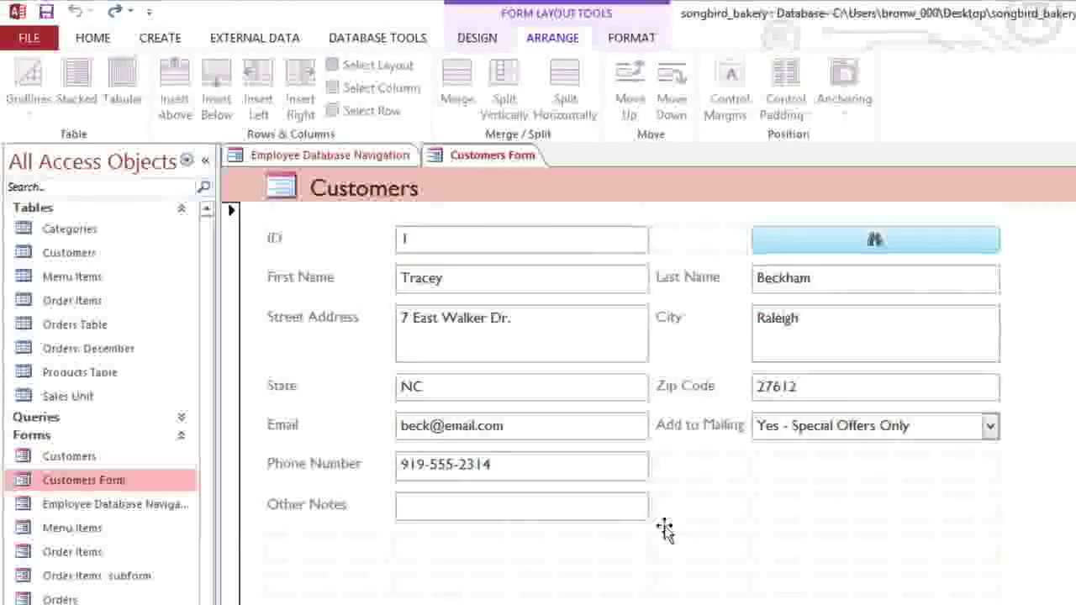
pyautogui.click(588, 546)
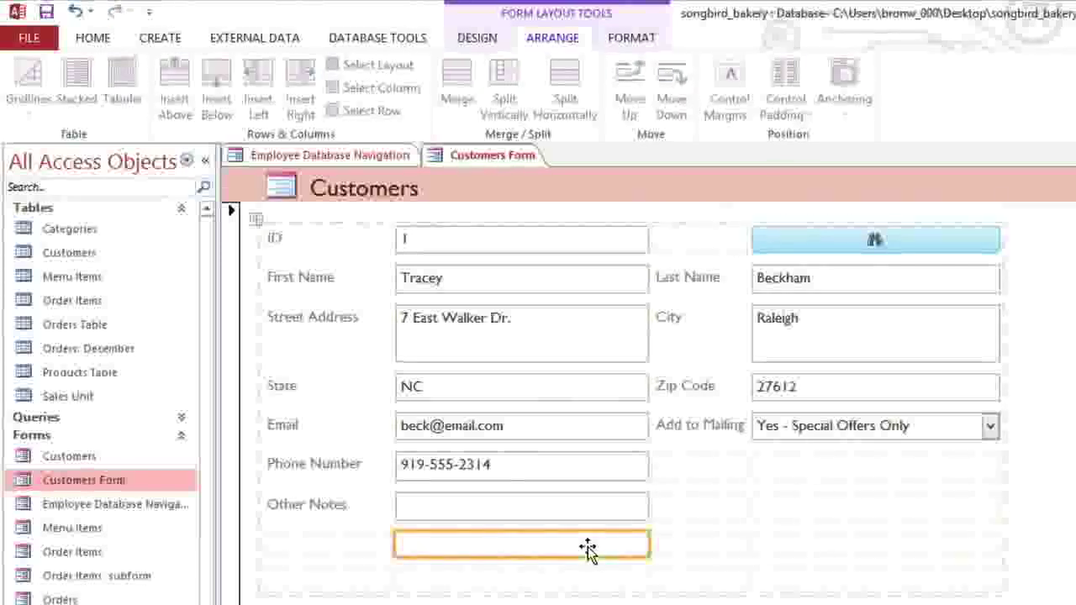
pyautogui.press('Delete')
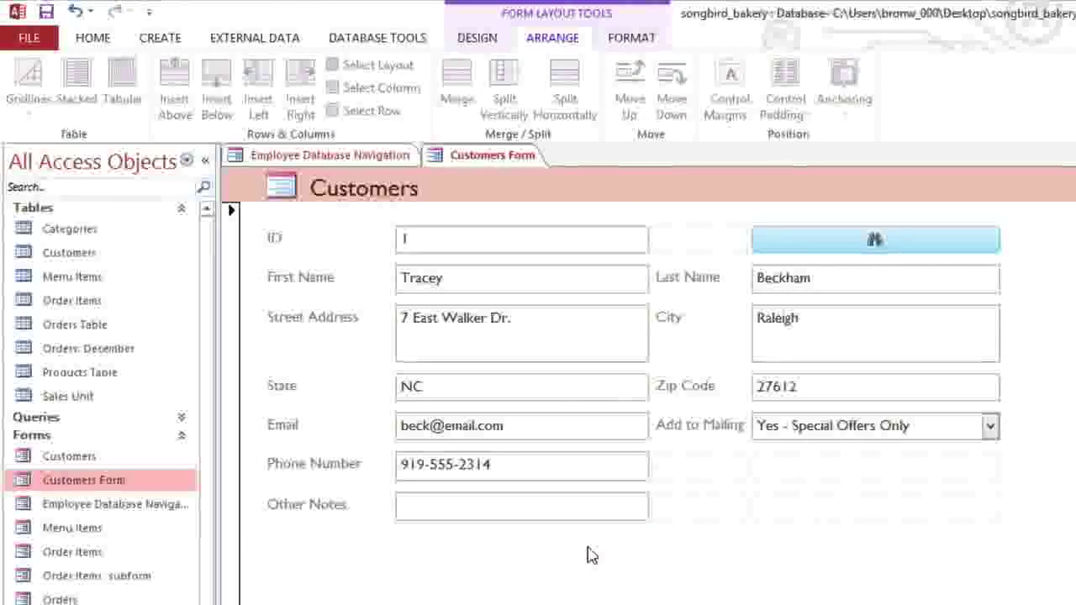
# Merge the Other Notes box with the two empty cells beside it and make the merged box taller
pyautogui.click(560, 513)
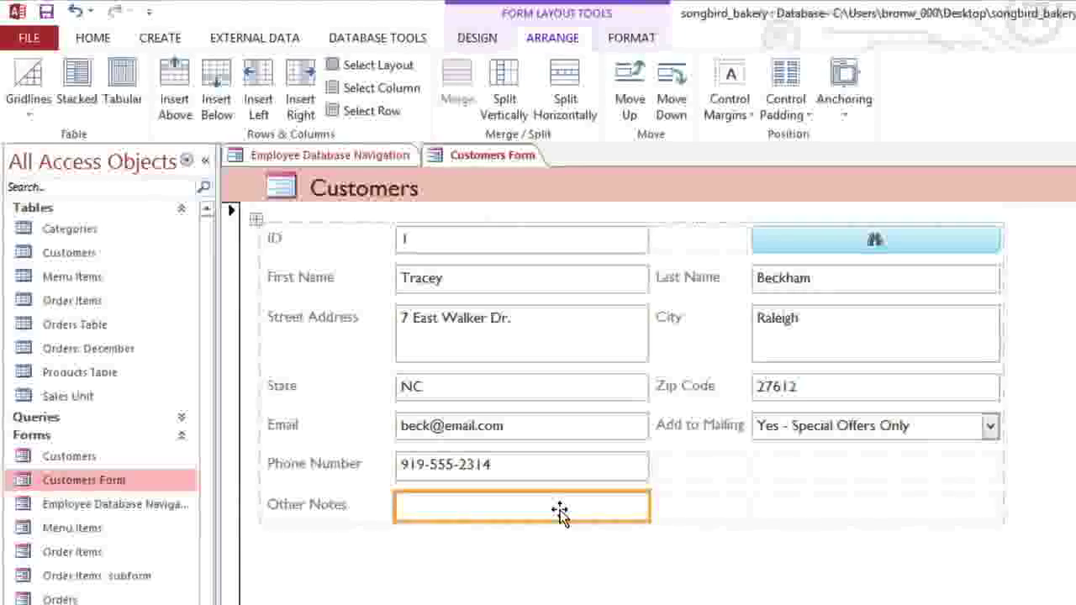
pyautogui.keyDown('shift'); pyautogui.click(683, 511); pyautogui.keyUp('shift')
pyautogui.keyDown('shift'); pyautogui.click(785, 511); pyautogui.keyUp('shift')
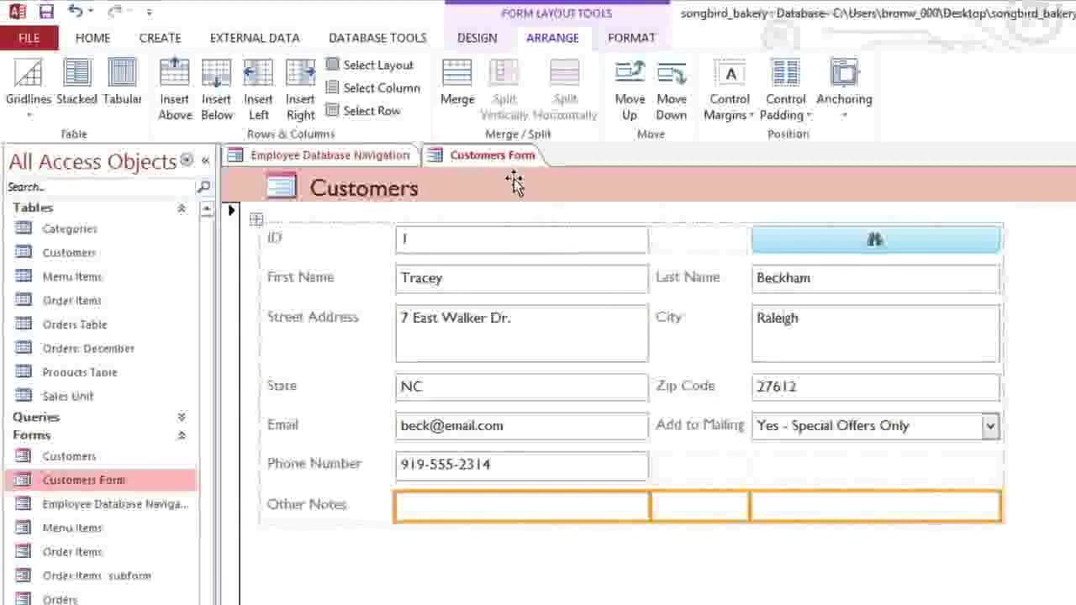
pyautogui.click(462, 105)
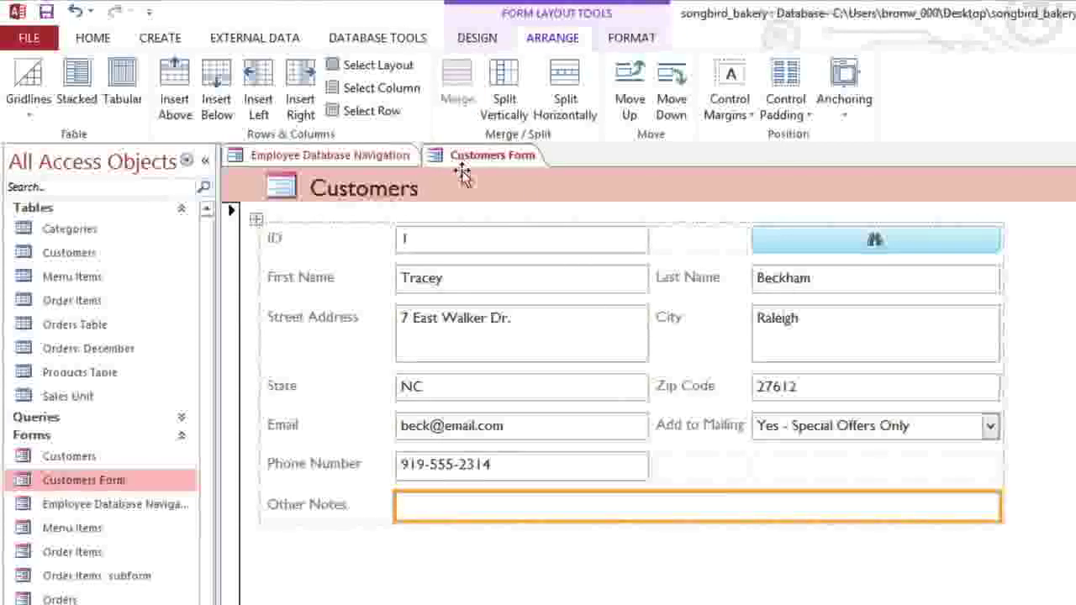
pyautogui.moveTo(467, 518); pyautogui.dragTo(461, 572)
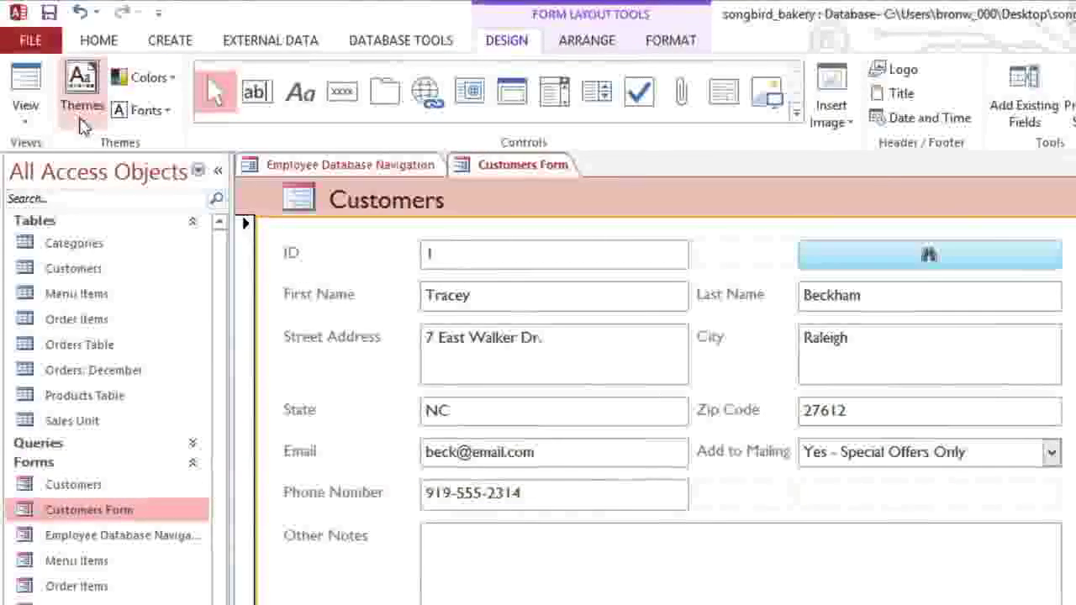
pyautogui.click(82, 118)
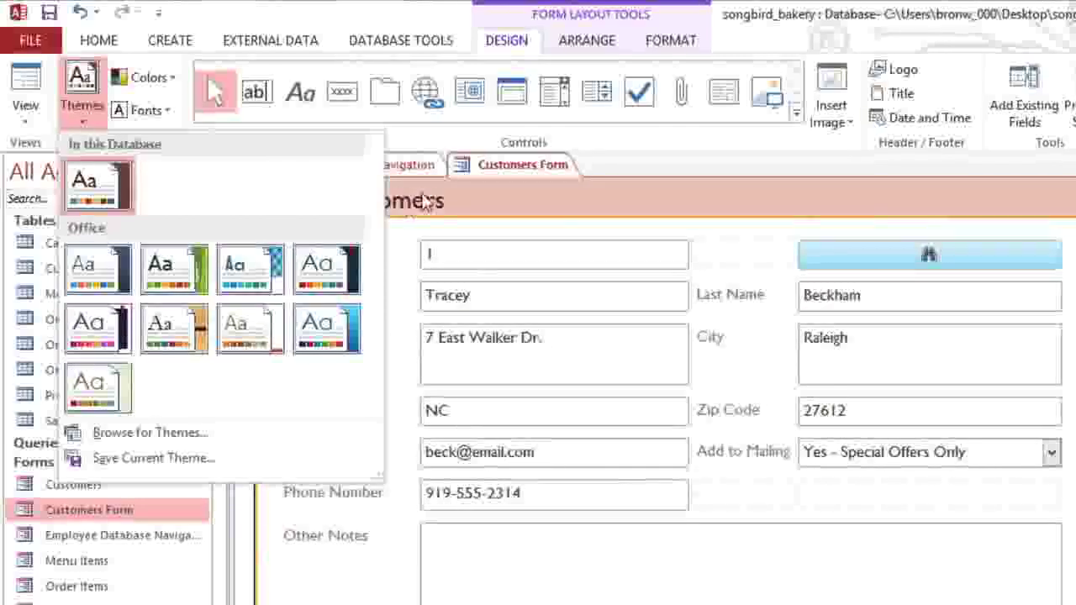
# Select all the field boxes on the Customers form and fill them with light blue from the theme colors
pyautogui.click(661, 47)
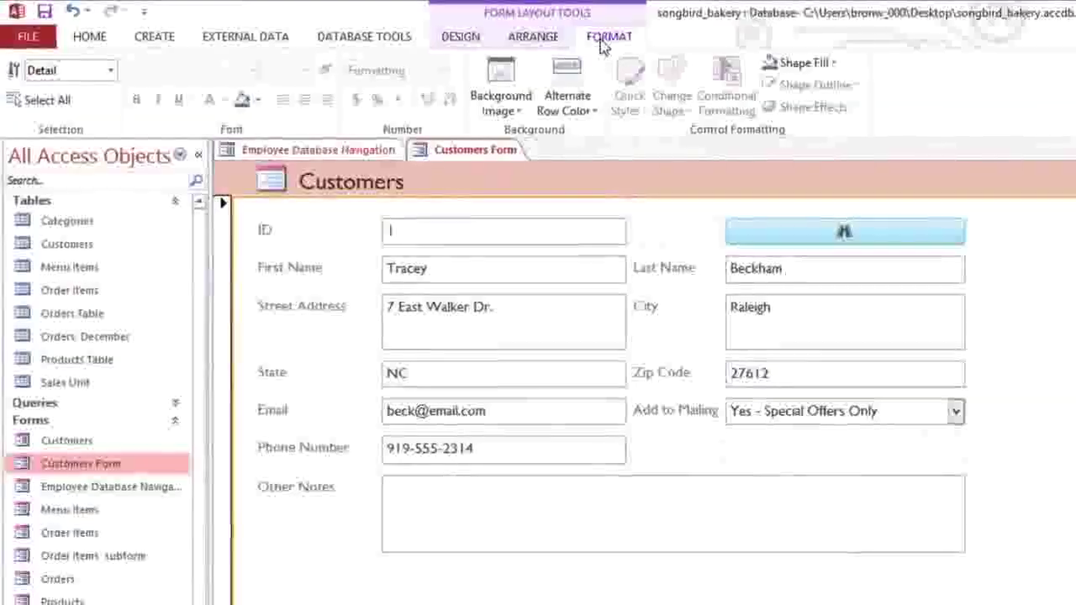
pyautogui.click(512, 230)
pyautogui.moveTo(507, 243); pyautogui.dragTo(750, 273)
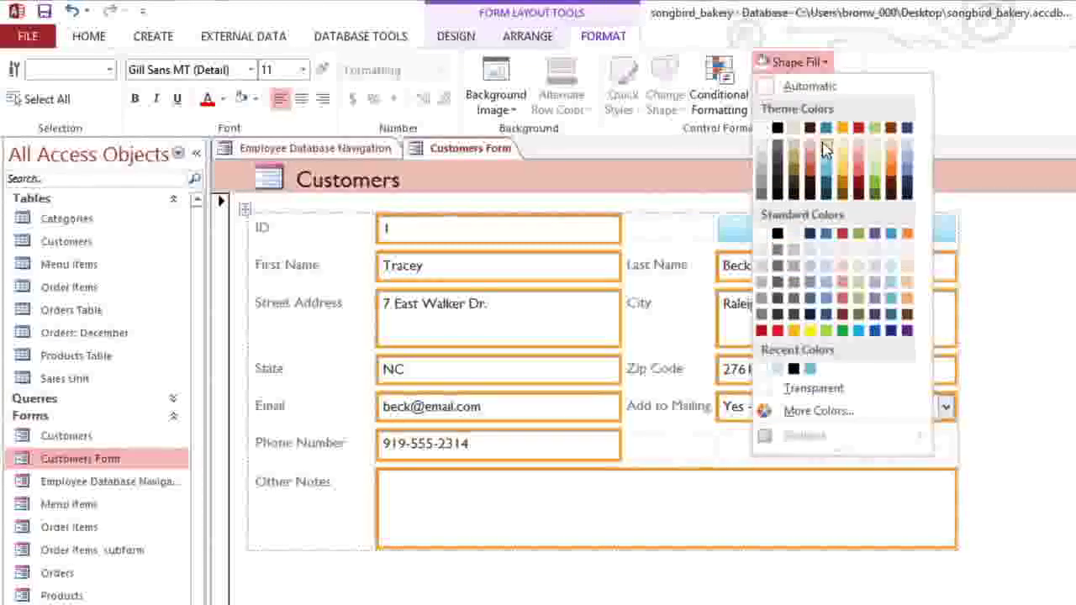
pyautogui.click(824, 149)
# Give the selected field boxes a darker blue theme-color outline with a thicker line
pyautogui.click(848, 84)
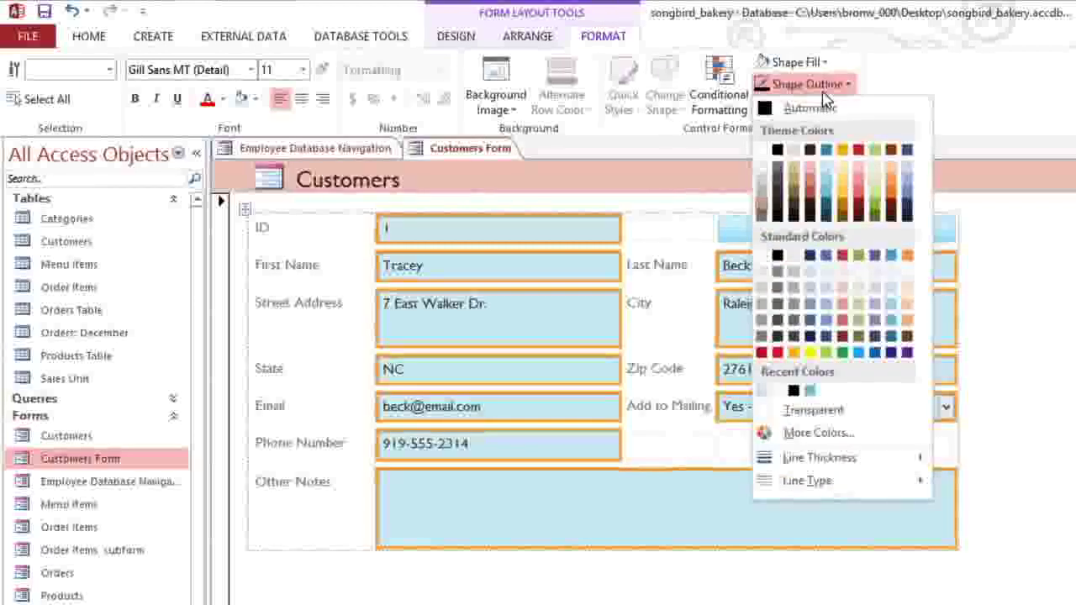
pyautogui.click(825, 198)
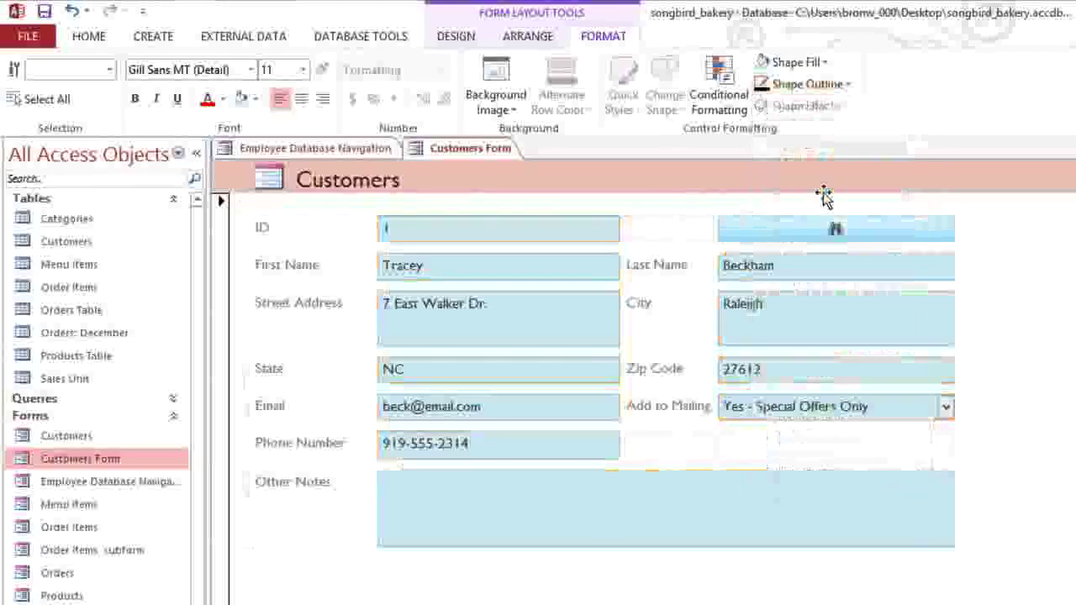
pyautogui.click(844, 86)
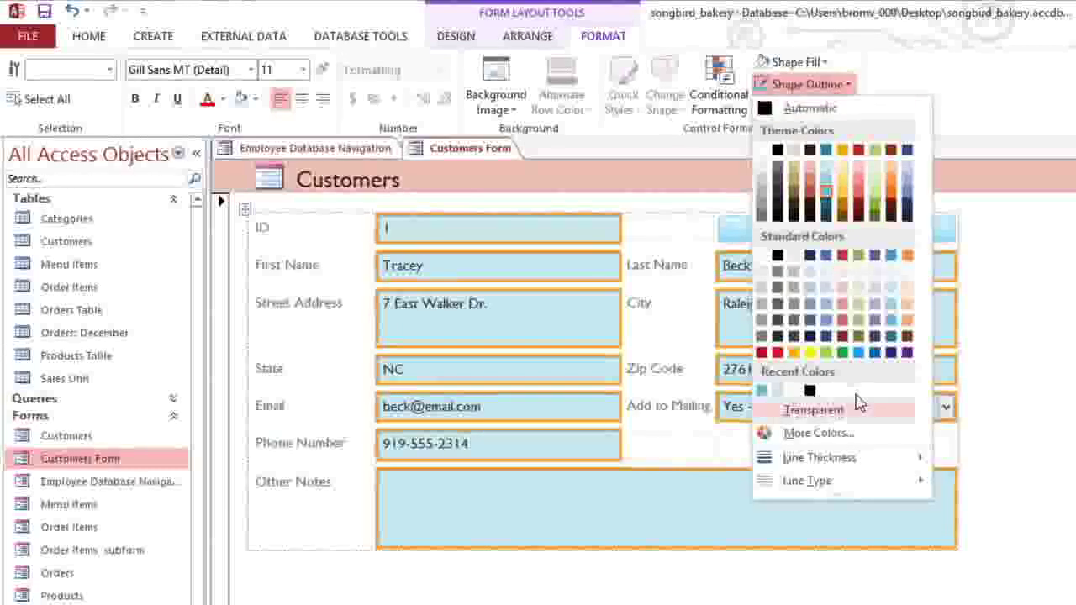
pyautogui.moveTo(860, 464)
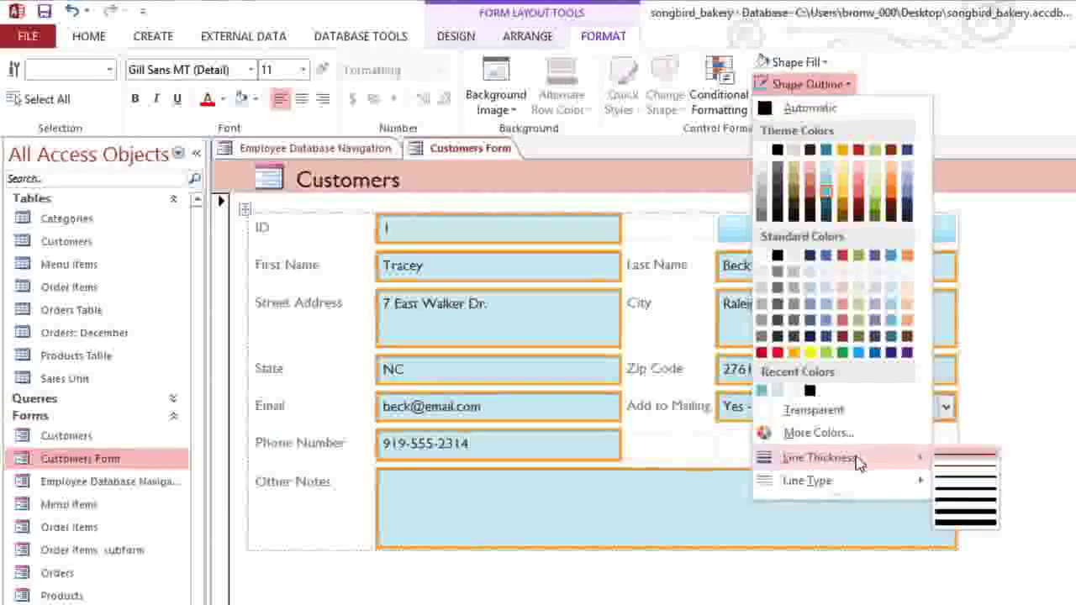
pyautogui.click(951, 479)
# Fill the form's Detail section background with a medium blue from the theme colors
pyautogui.click(975, 469)
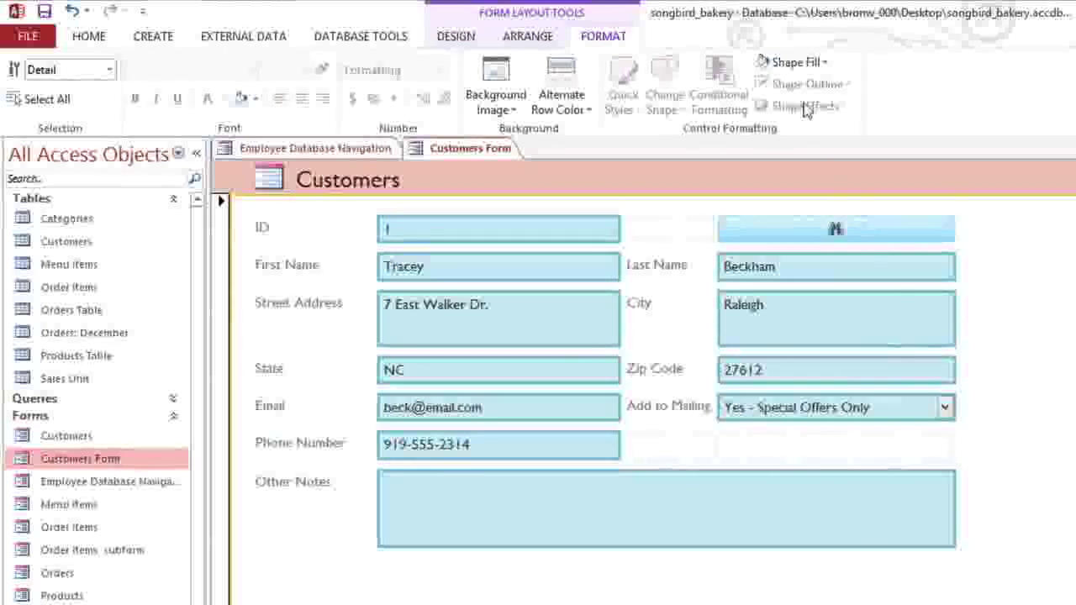
pyautogui.click(796, 64)
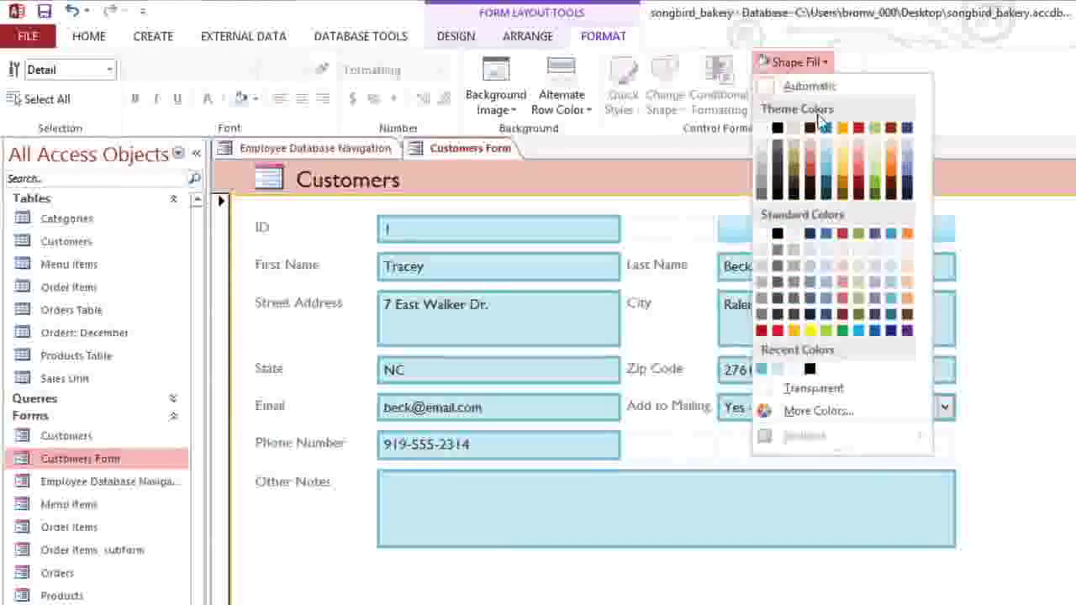
pyautogui.click(828, 167)
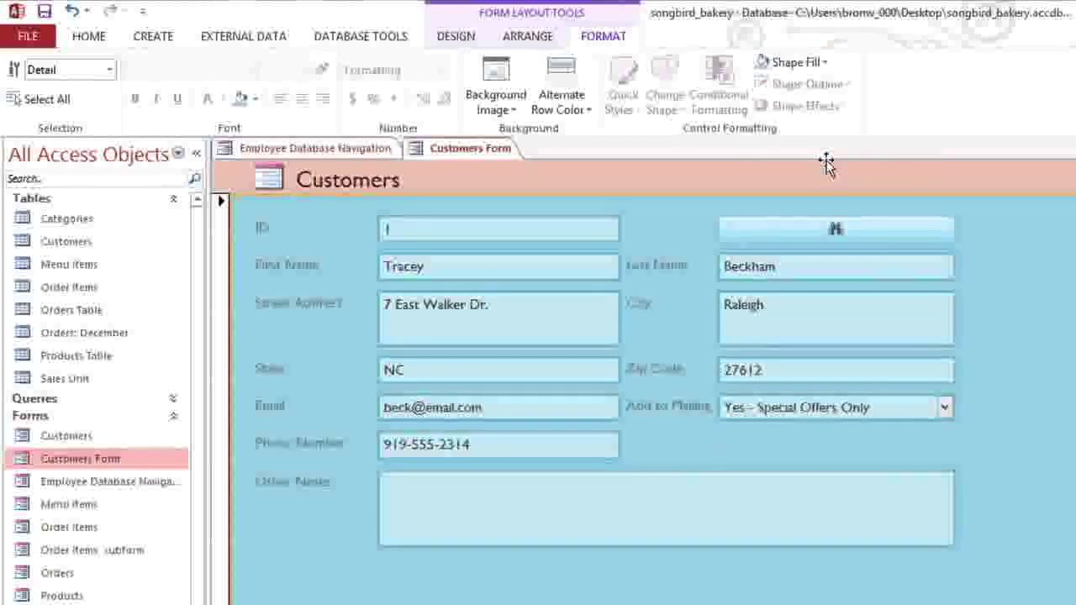